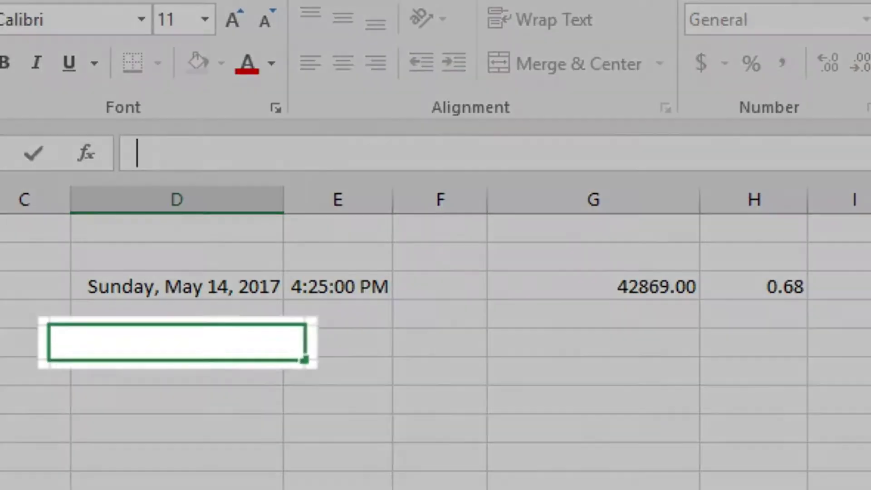
text(=T)
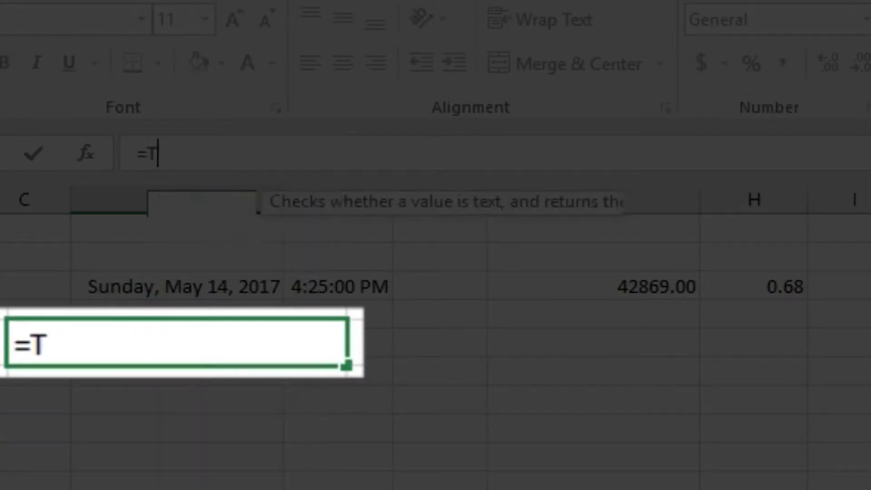
text(ODAY())
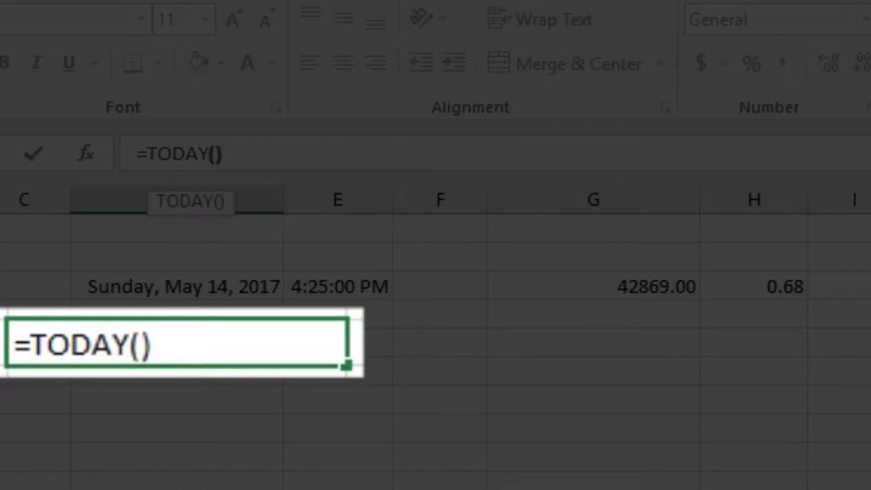
Add =TODAY() and =NOW() below the first date in column D.
key(Return)
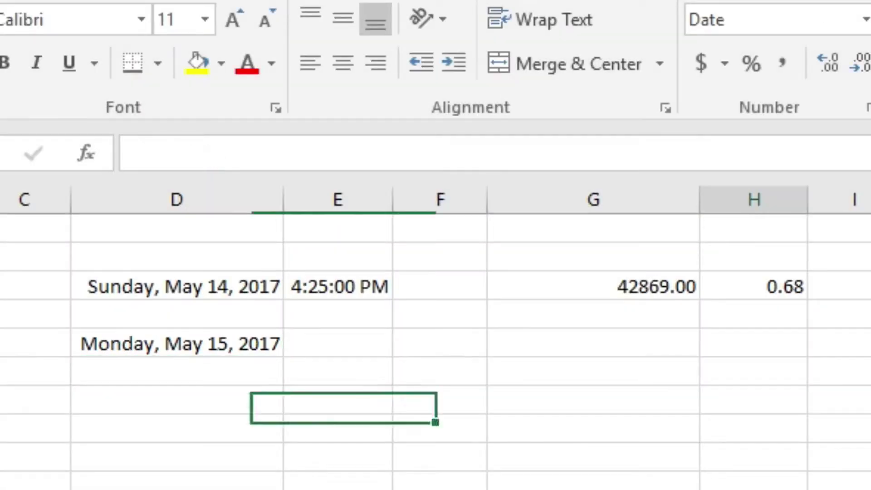
text(=)
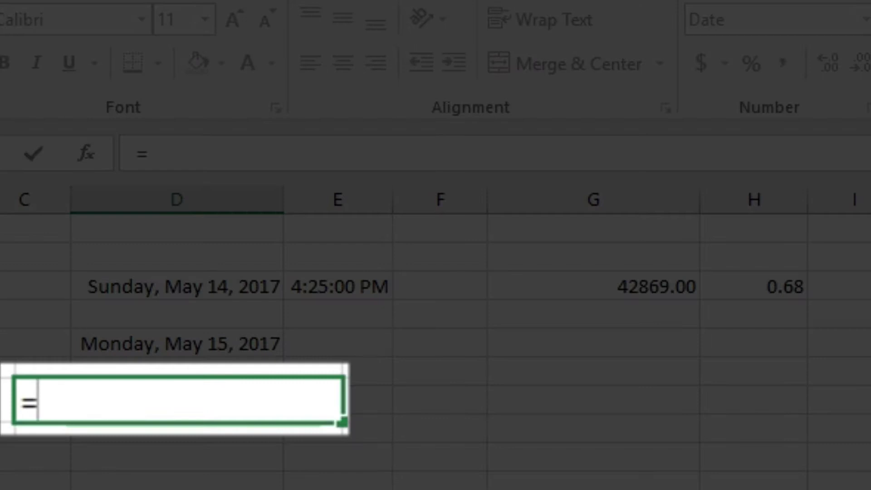
text(NOW())
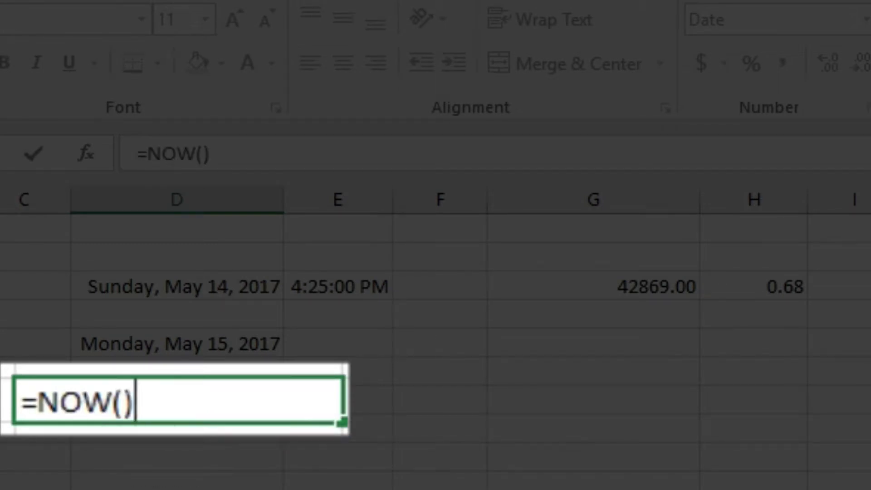
key(Return)
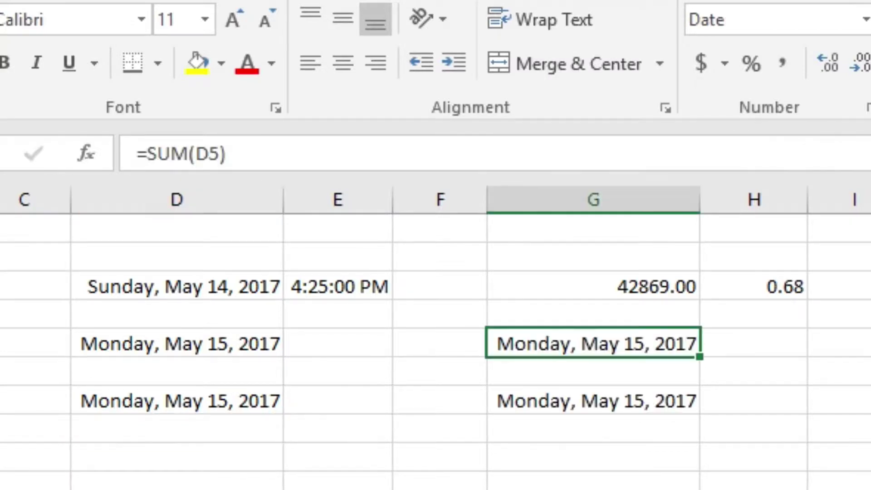
Format the linked G cells as Number to show serials 42870.00 and 42870.37.
click(865, 19)
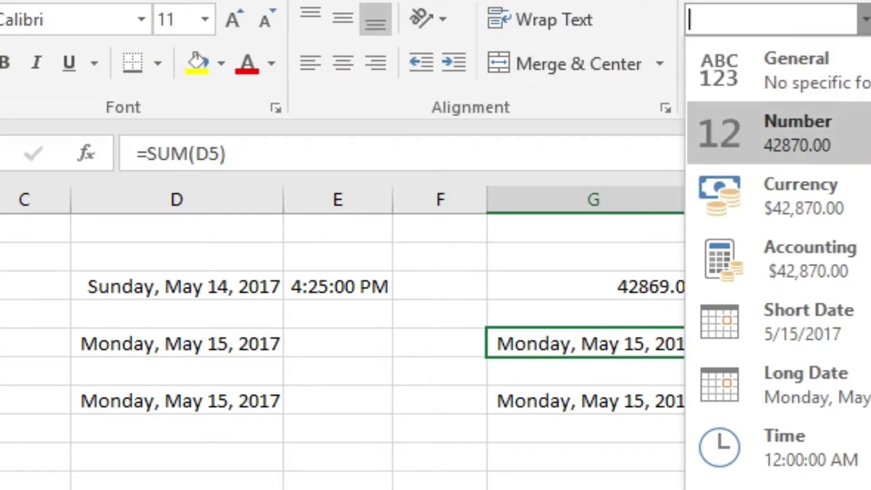
click(758, 133)
key(Down)
key(Down)
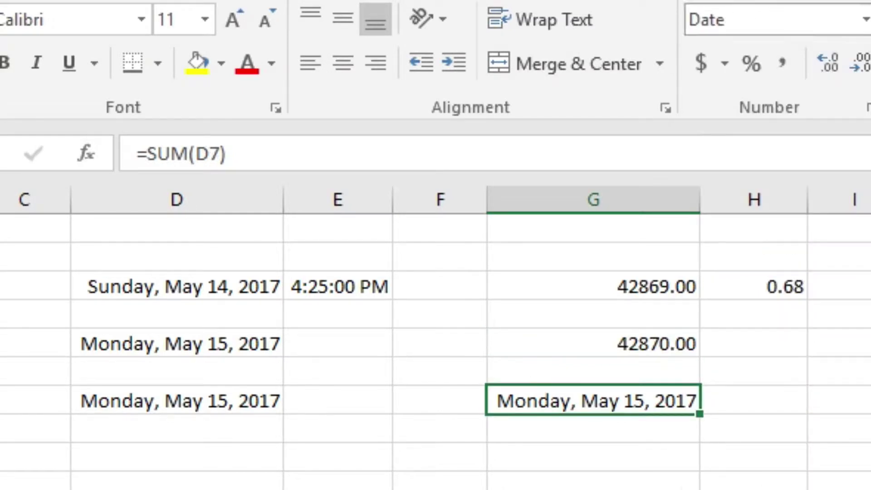
click(865, 20)
click(758, 132)
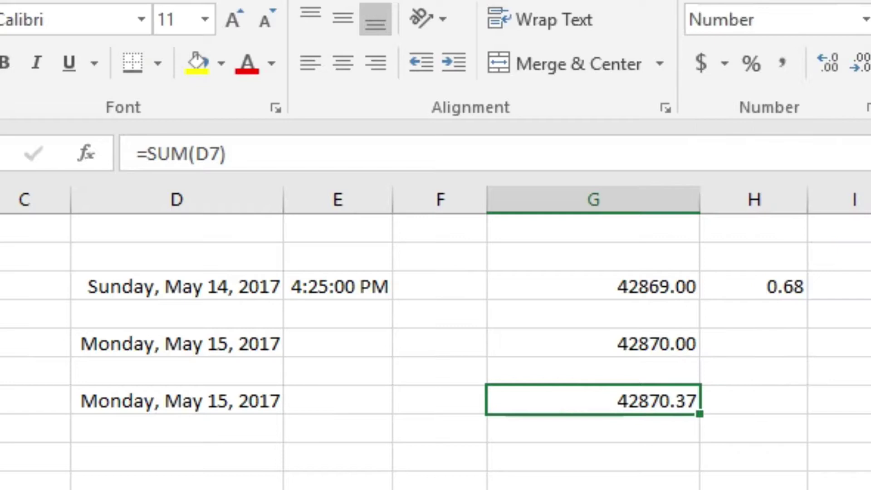
key(Right)
key(Right)
key(Right)
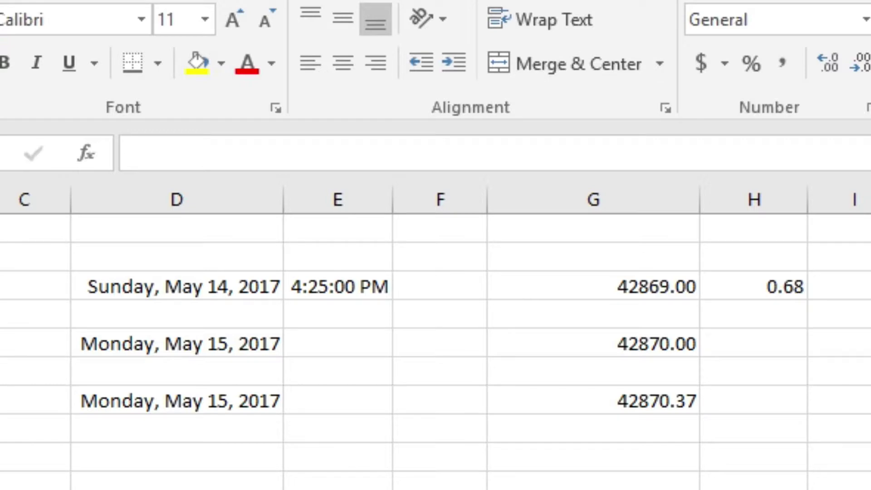
Move across the sheet toward the birth-date table with its empty age column.
key(Return)
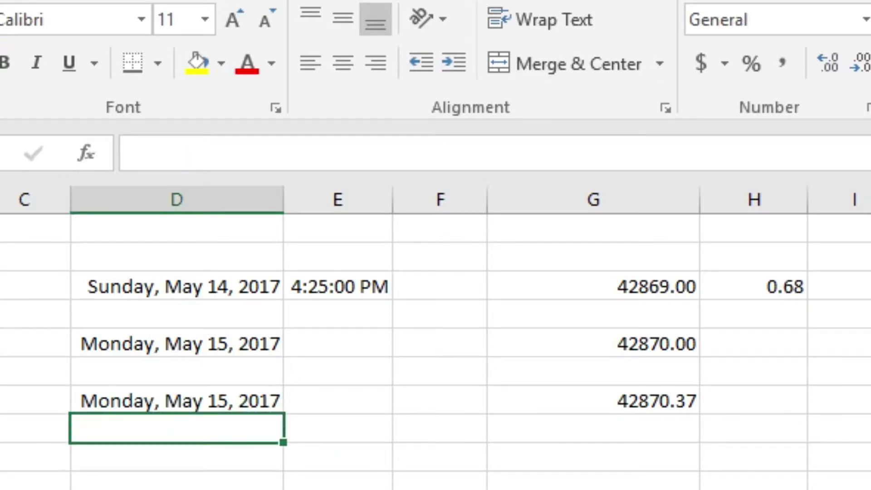
key(Right)
key(Right)
key(Down)
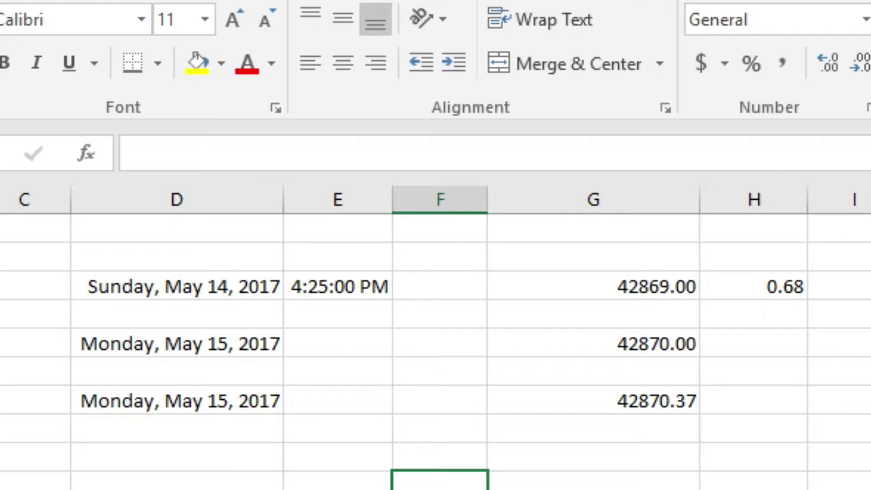
key(Right)
key(Up)
key(Right)
key(Down)
key(Down)
key(Down)
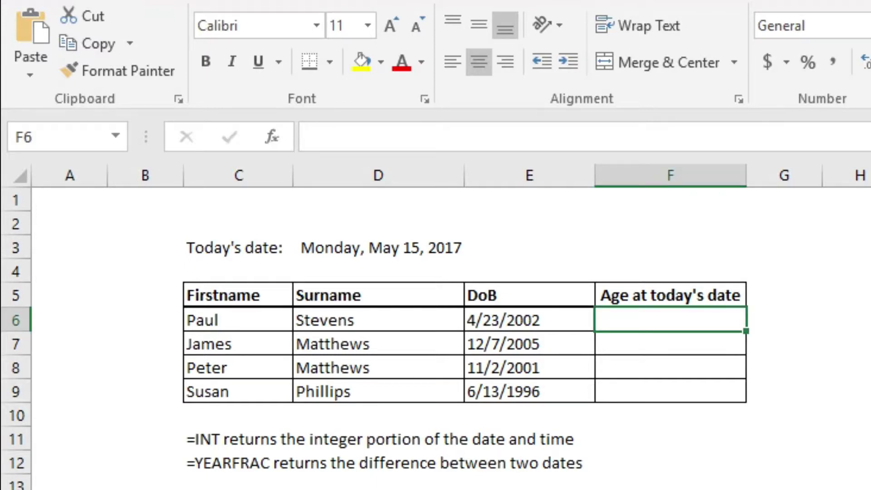
Begin the first age formula in F6 with =INT.
click(585, 136)
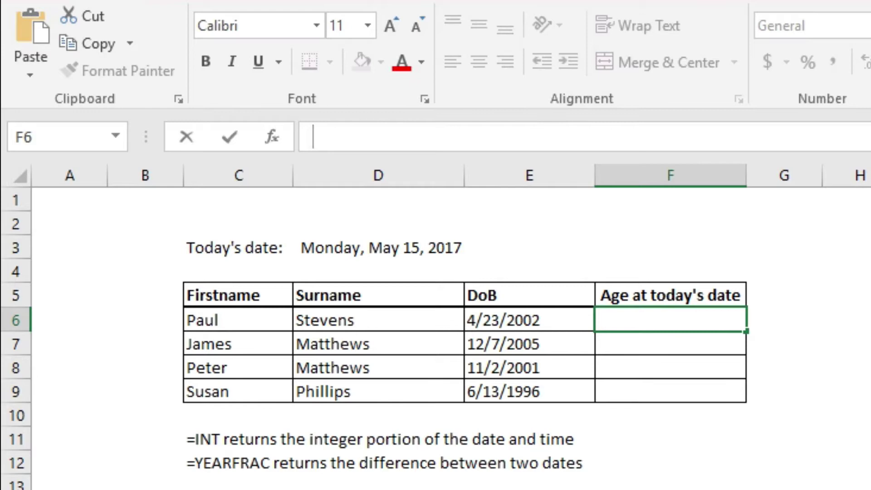
text(=INT)
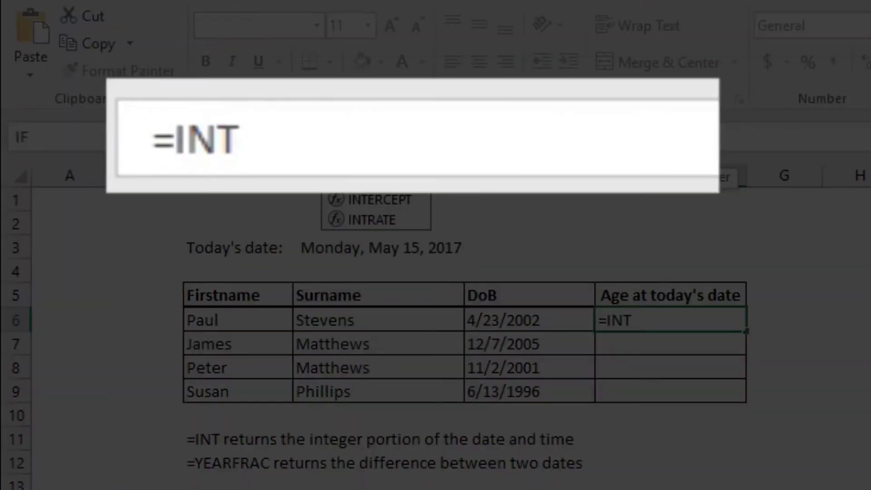
text((YEAR)
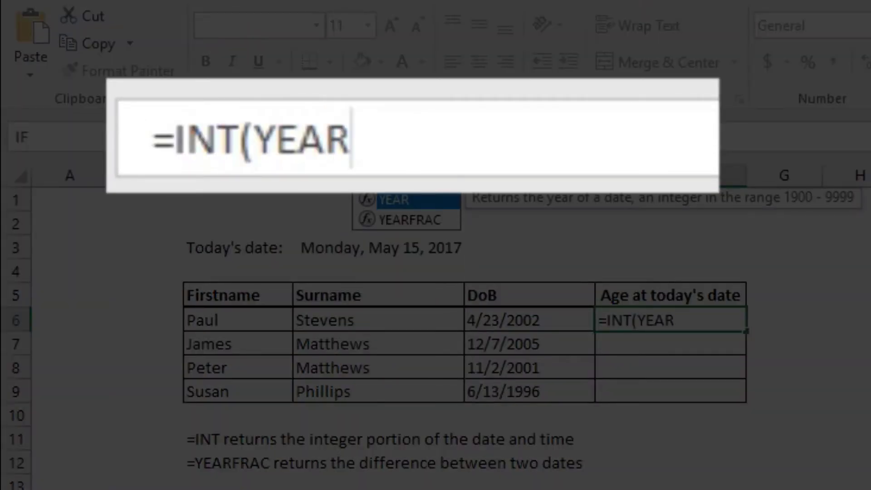
Complete =INT(YEARFRAC(E6,TODAY())) in F6 to get the first age, 15.
key(Down)
key(Tab)
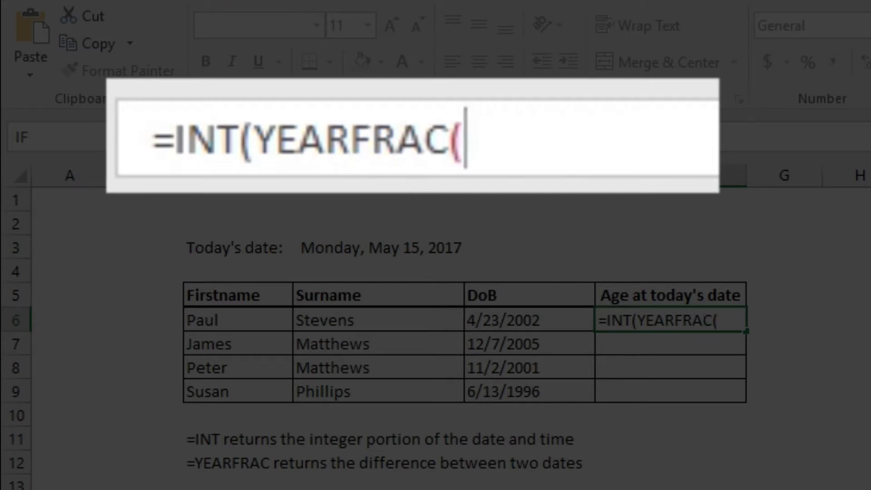
text(E6)
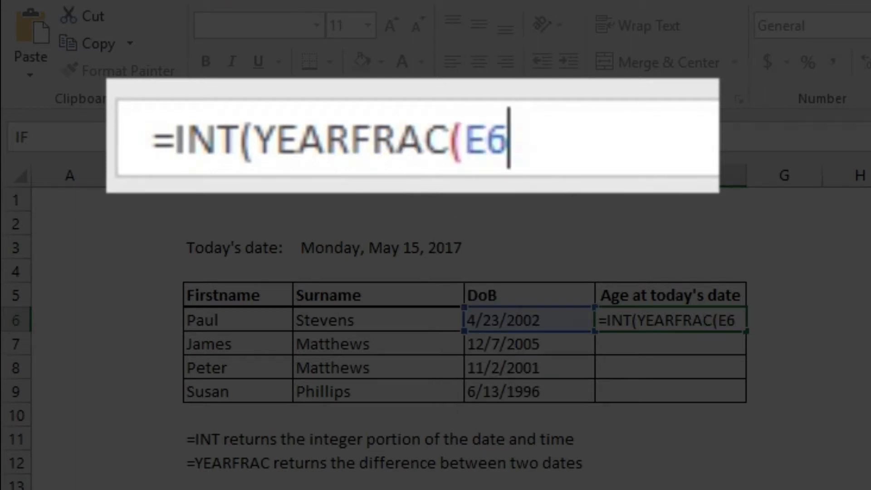
text(,TODAY)
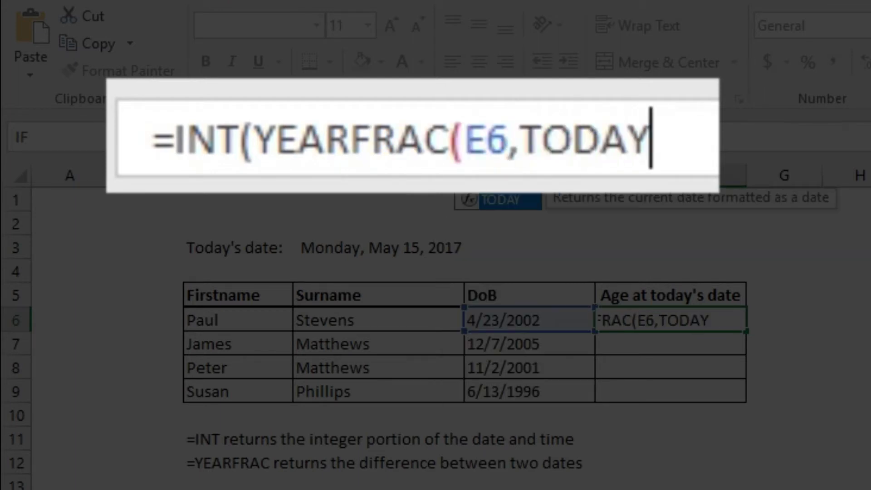
text(())))
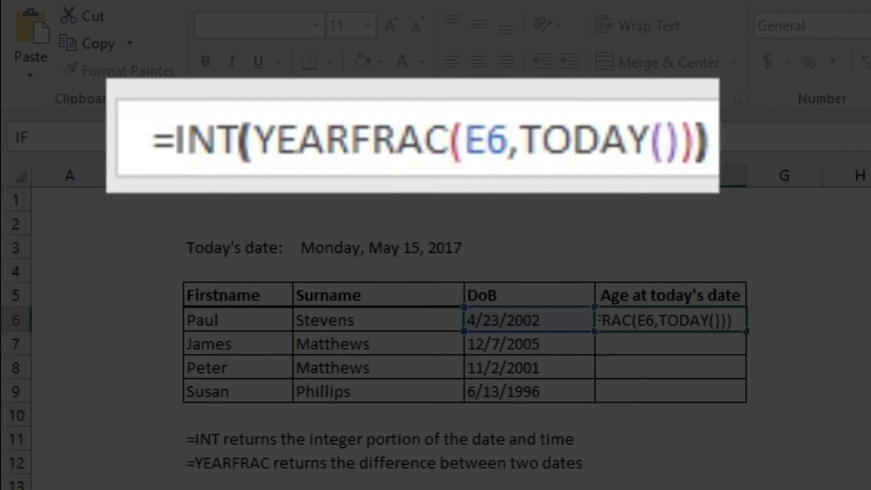
key(Return)
Fill the age formula down to F9, giving ages 15, 11, 15 and 20.
key(Up)
key(shift+Down)
key(shift+Down)
key(shift+Down)
drag(747, 332, 746, 398)
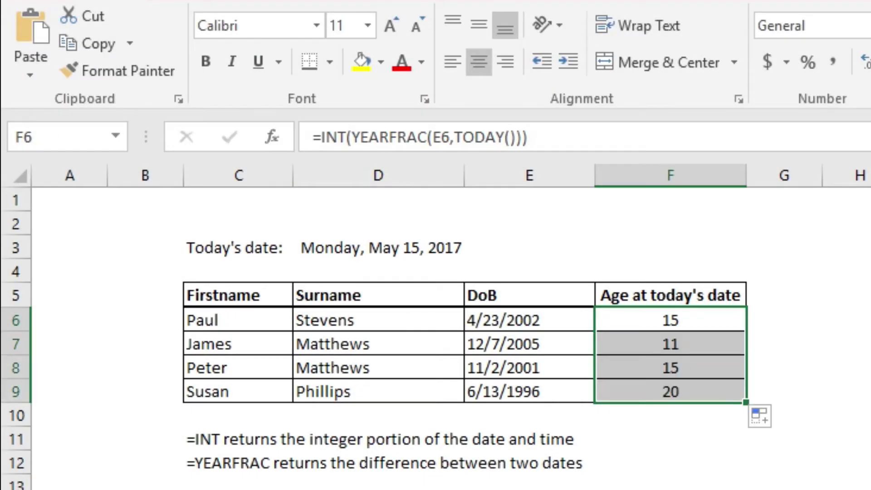
click(846, 438)
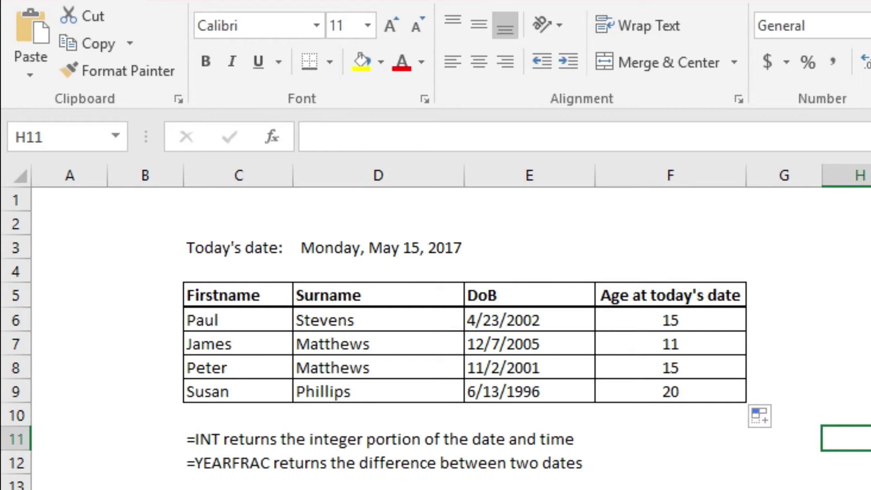